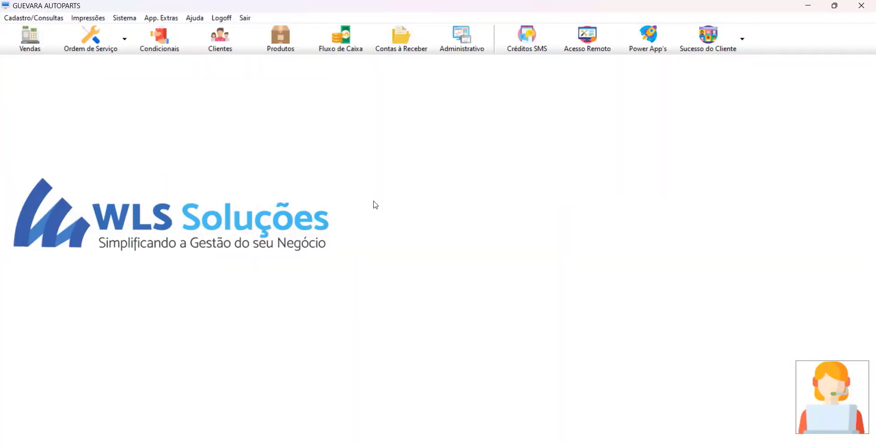
Open the sales screen with seller code 1 and list the registered pre-sales.
{"action": "left_click", "coordinate": [30, 46]}
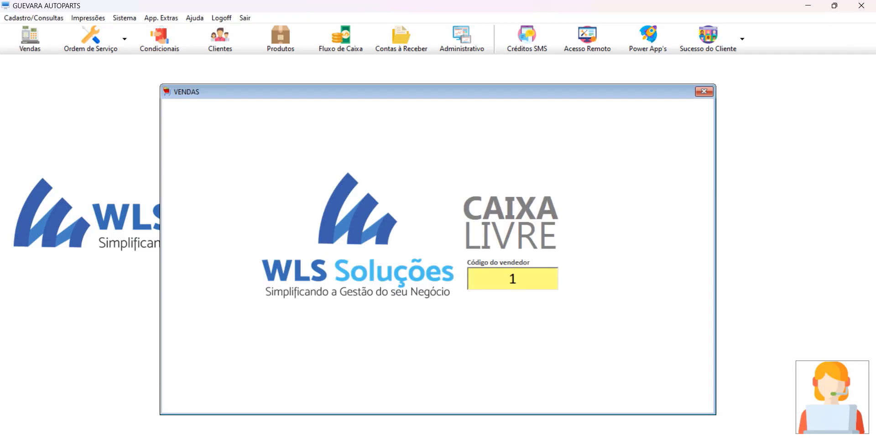
{"action": "type", "text": "1"}
{"action": "key", "text": "Return"}
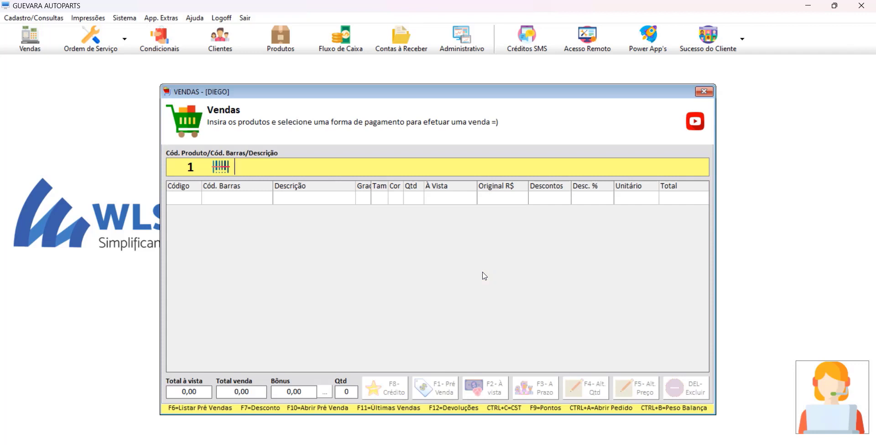
{"action": "key", "text": "F6"}
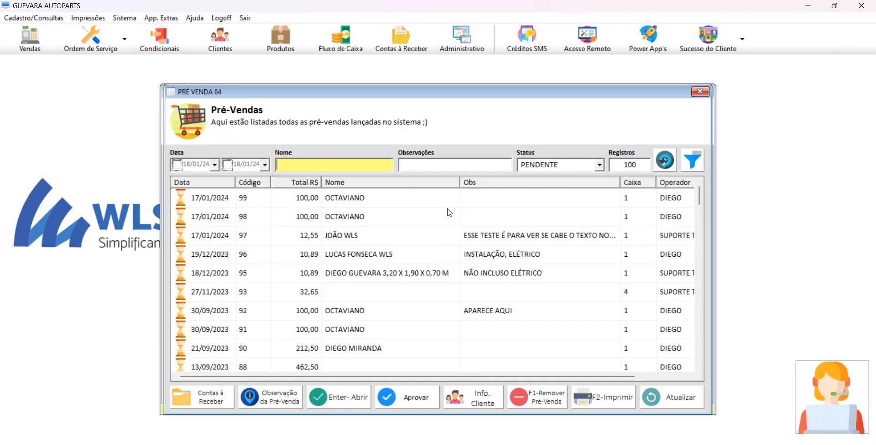
Reorder the pre-sales list columns to Data, Nome, Obs, Total R$, Código, Operador.
{"action": "left_click_drag", "start_coordinate": [385, 182], "coordinate": [274, 183]}
{"action": "left_click_drag", "start_coordinate": [347, 183], "coordinate": [238, 185]}
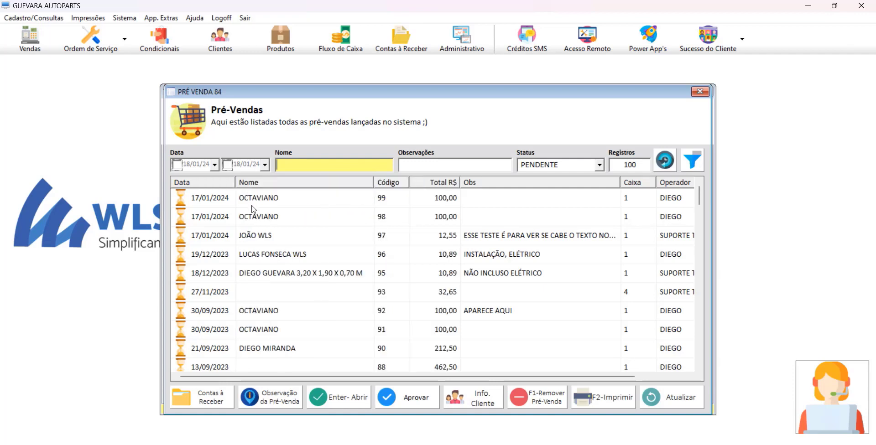
{"action": "left_click_drag", "start_coordinate": [532, 185], "coordinate": [378, 219]}
{"action": "left_click_drag", "start_coordinate": [605, 191], "coordinate": [532, 193]}
{"action": "left_click_drag", "start_coordinate": [674, 185], "coordinate": [632, 182]}
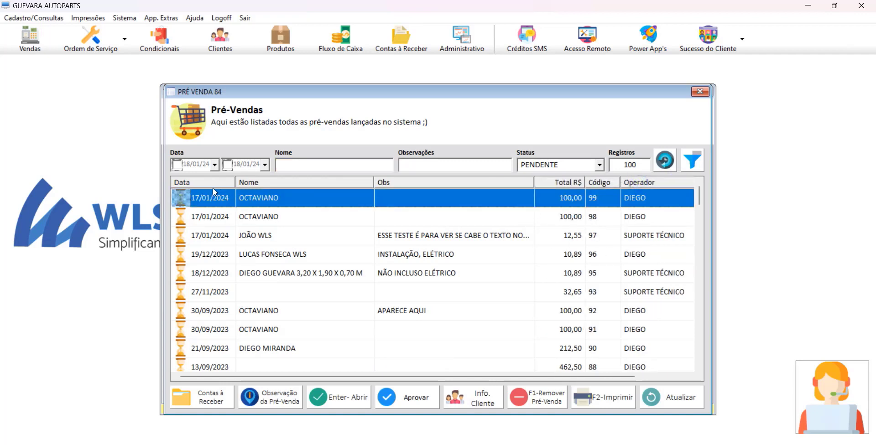
{"action": "left_click_drag", "start_coordinate": [200, 182], "coordinate": [228, 182]}
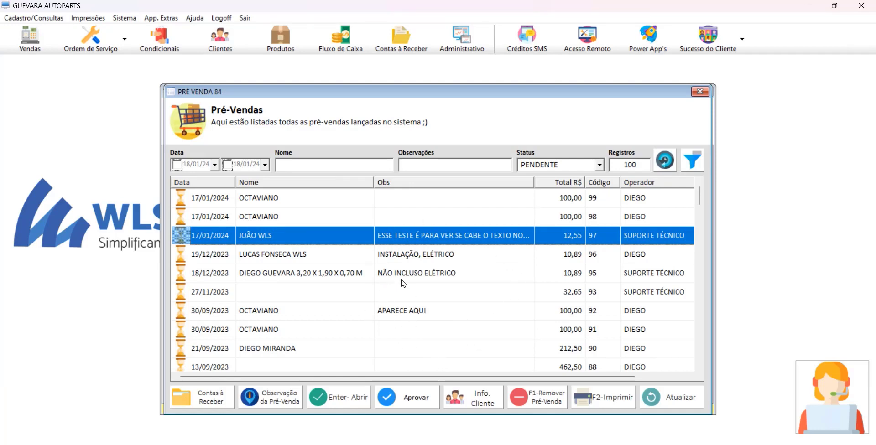
View the full observation of pre-sale 97, close it and adjust the Obs column.
{"action": "left_click", "coordinate": [439, 218]}
{"action": "left_click", "coordinate": [437, 235]}
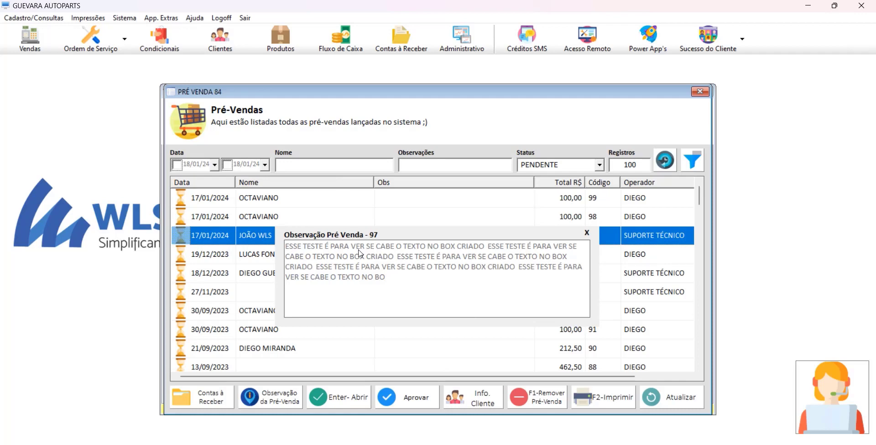
{"action": "left_click", "coordinate": [587, 233]}
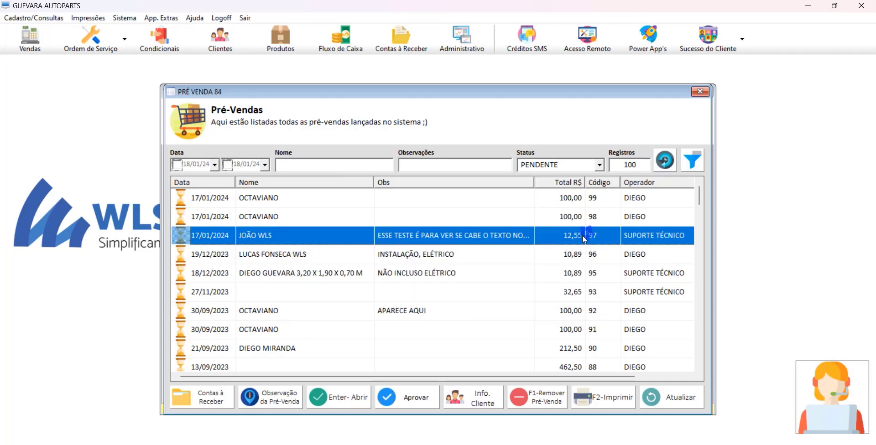
{"action": "left_click_drag", "start_coordinate": [534, 182], "coordinate": [511, 193]}
{"action": "left_click", "coordinate": [424, 235]}
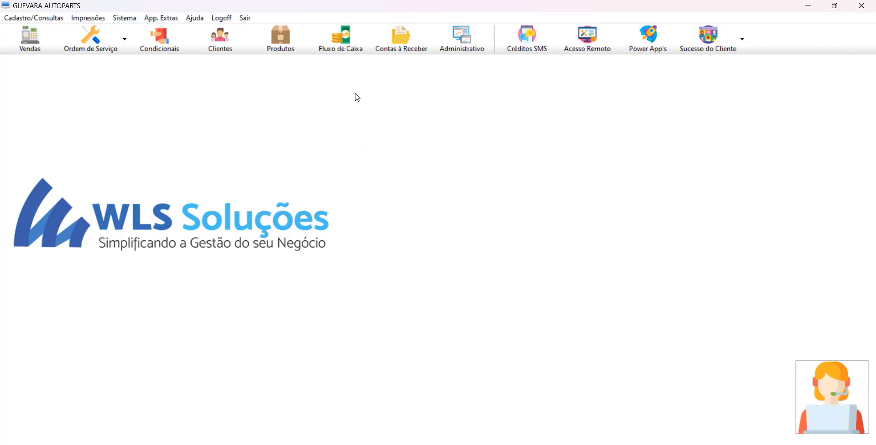
Open the cash flow of open register 1 and examine the operation, order number, origin, subcategory and employee columns of its entries.
{"action": "left_click", "coordinate": [349, 55]}
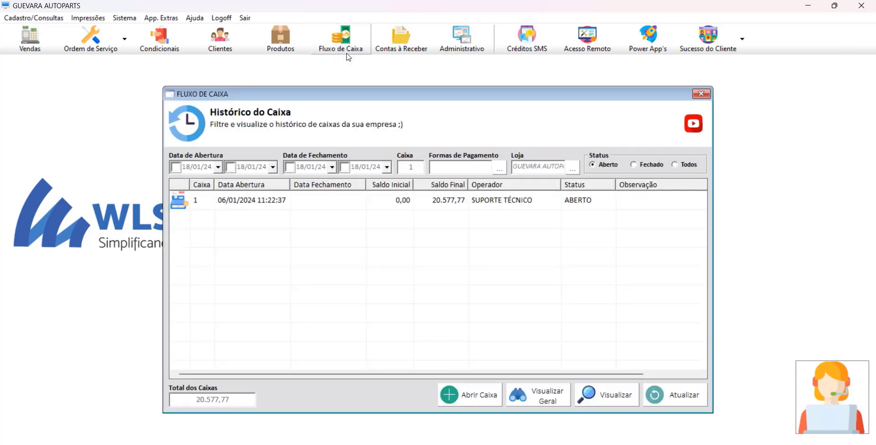
{"action": "double_click", "coordinate": [449, 200]}
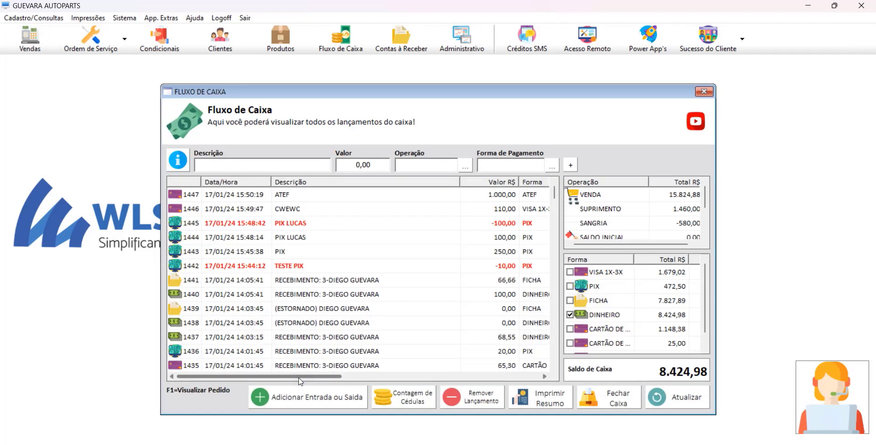
{"action": "left_click_drag", "start_coordinate": [301, 380], "coordinate": [502, 380]}
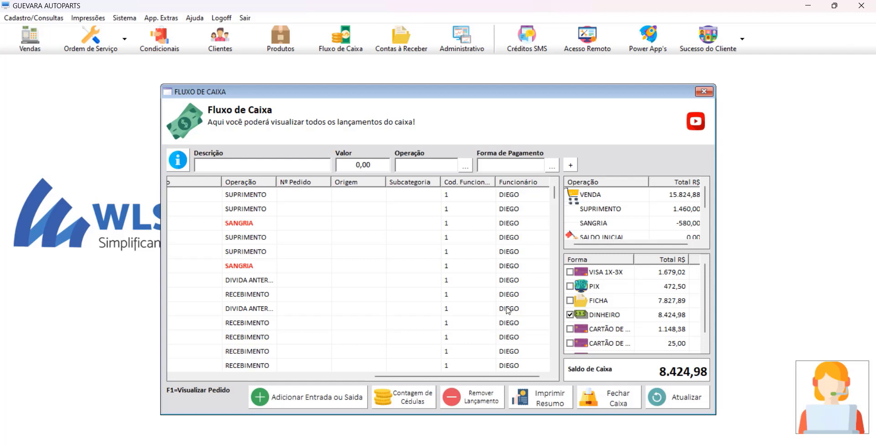
{"action": "scroll", "coordinate": [508, 310], "scroll_direction": "down", "scroll_amount": 5}
{"action": "scroll", "coordinate": [508, 310], "scroll_direction": "down", "scroll_amount": 7}
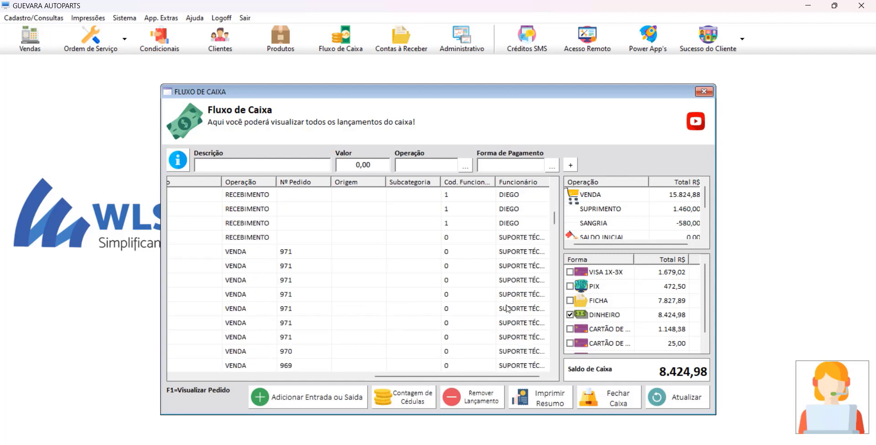
{"action": "scroll", "coordinate": [507, 309], "scroll_direction": "up", "scroll_amount": 2}
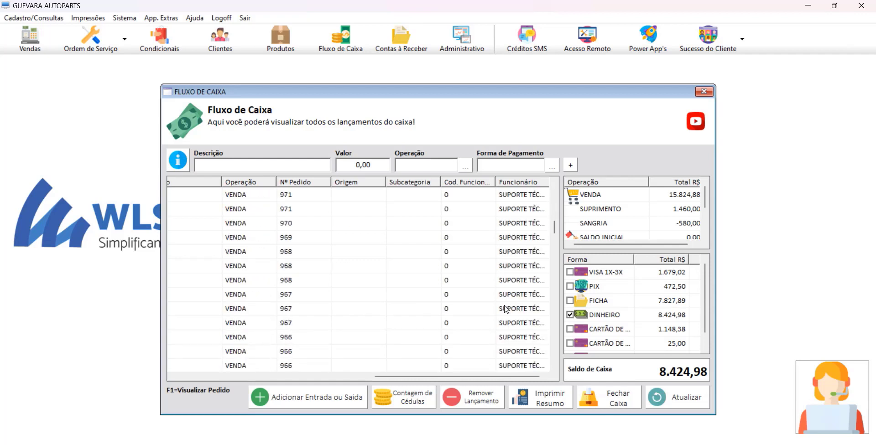
{"action": "scroll", "coordinate": [493, 327], "scroll_direction": "up", "scroll_amount": 10}
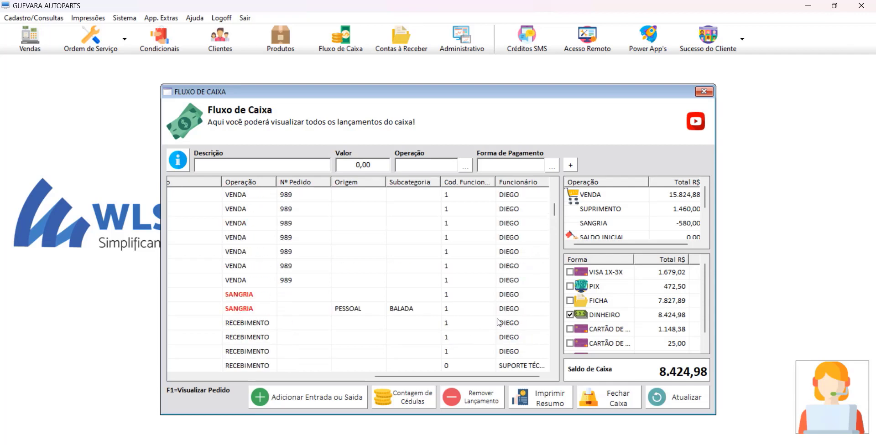
{"action": "left_click_drag", "start_coordinate": [454, 376], "coordinate": [246, 370]}
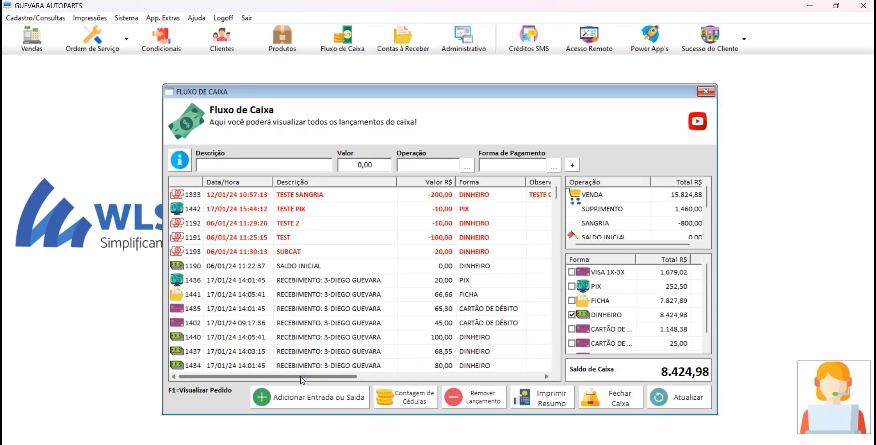
Examine the observation, origin and subcategory of the withdrawals TESTE SANGRIA and ALMOÇO MARKETING in the cash flow.
{"action": "left_click_drag", "start_coordinate": [300, 380], "coordinate": [476, 377]}
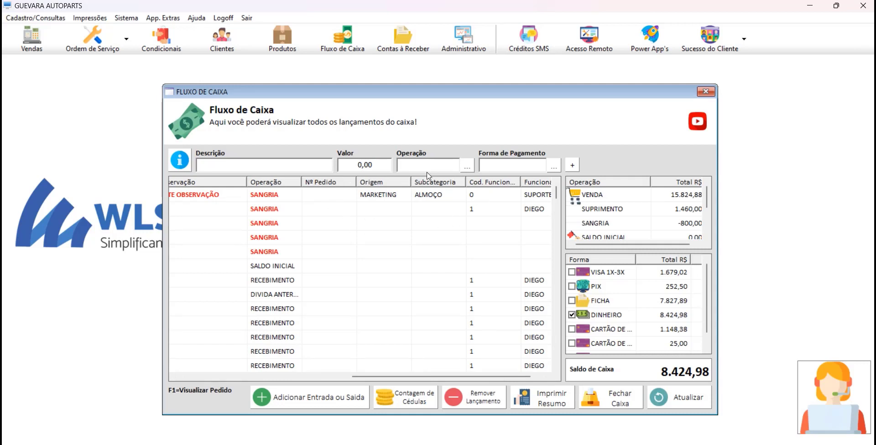
{"action": "left_click_drag", "start_coordinate": [365, 378], "coordinate": [201, 379]}
{"action": "left_click", "coordinate": [270, 195]}
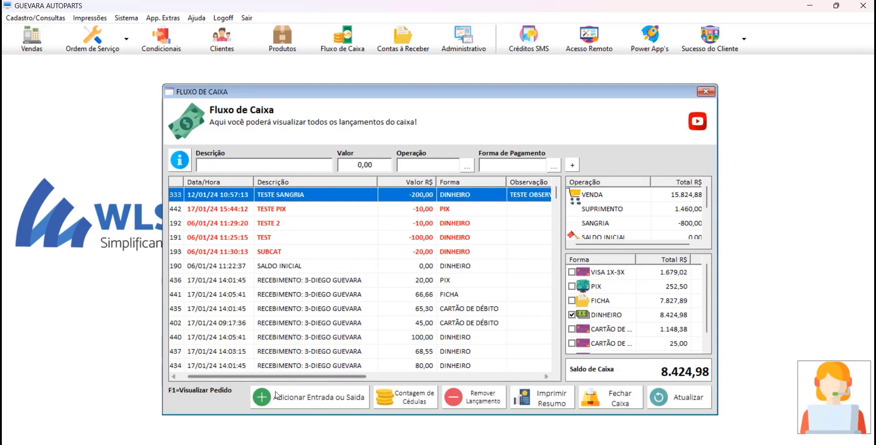
{"action": "left_click_drag", "start_coordinate": [270, 377], "coordinate": [449, 372]}
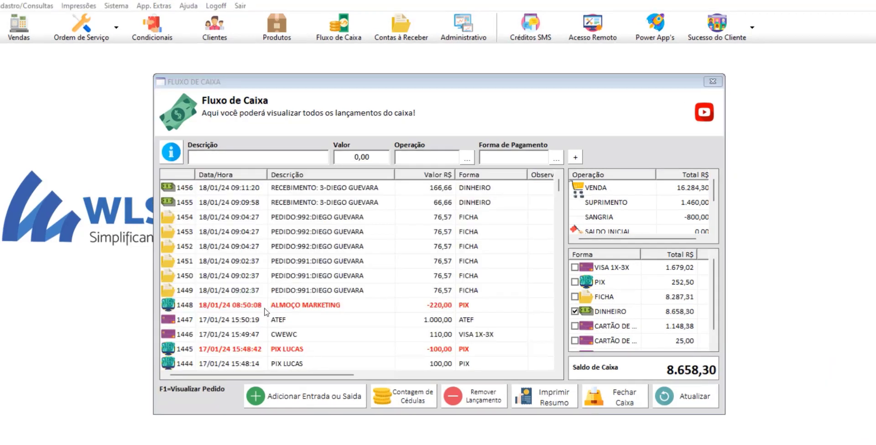
{"action": "left_click_drag", "start_coordinate": [293, 377], "coordinate": [493, 377]}
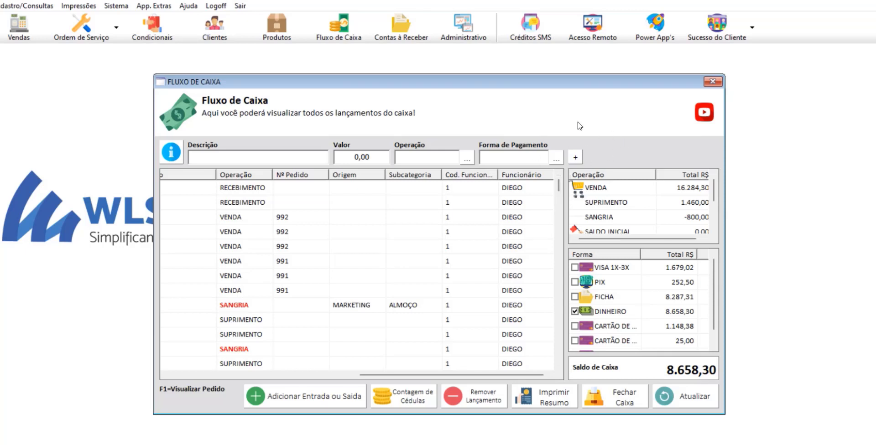
Filter the cash flow entries by the origin MARKETING, refresh the list and hide the additional filters.
{"action": "left_click", "coordinate": [576, 158]}
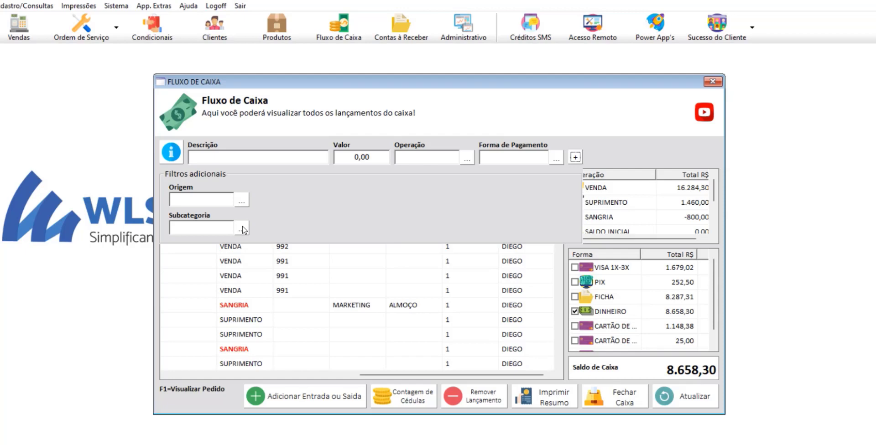
{"action": "left_click", "coordinate": [242, 200]}
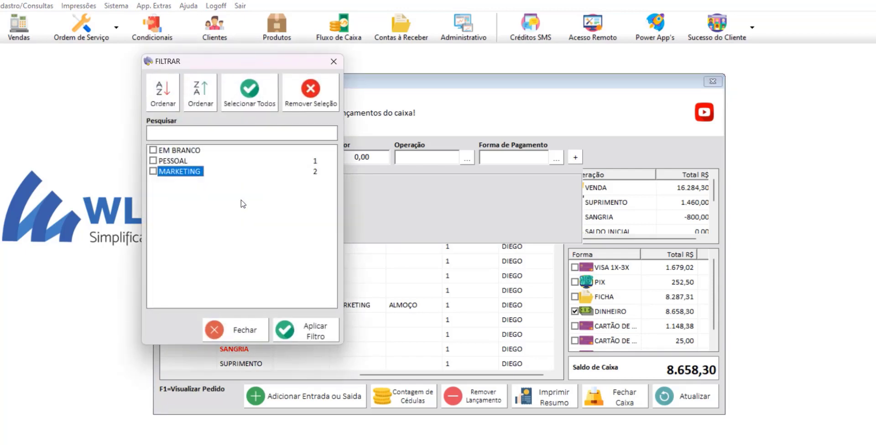
{"action": "left_click", "coordinate": [153, 171]}
{"action": "left_click", "coordinate": [309, 320]}
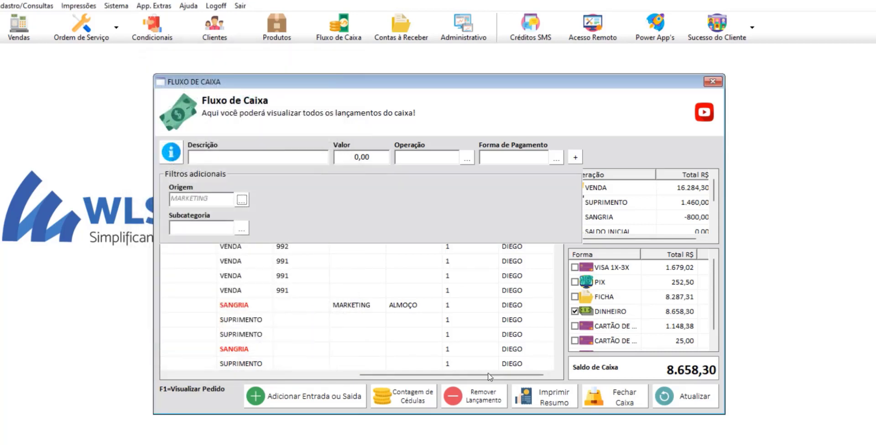
{"action": "left_click", "coordinate": [673, 404]}
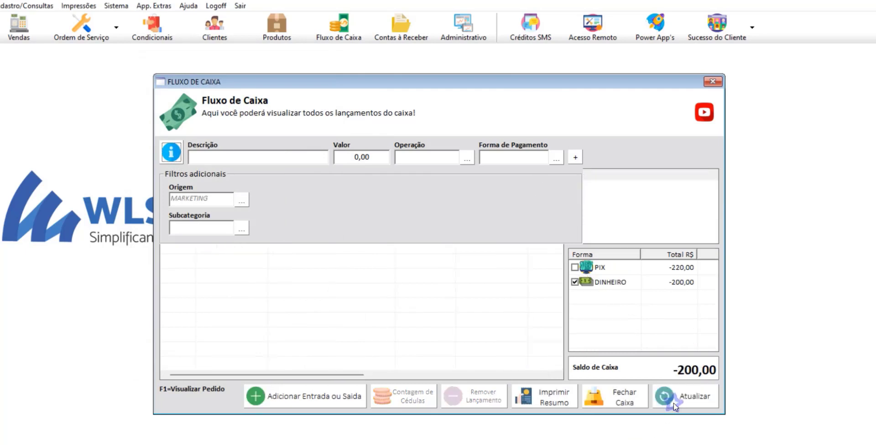
{"action": "left_click", "coordinate": [568, 161]}
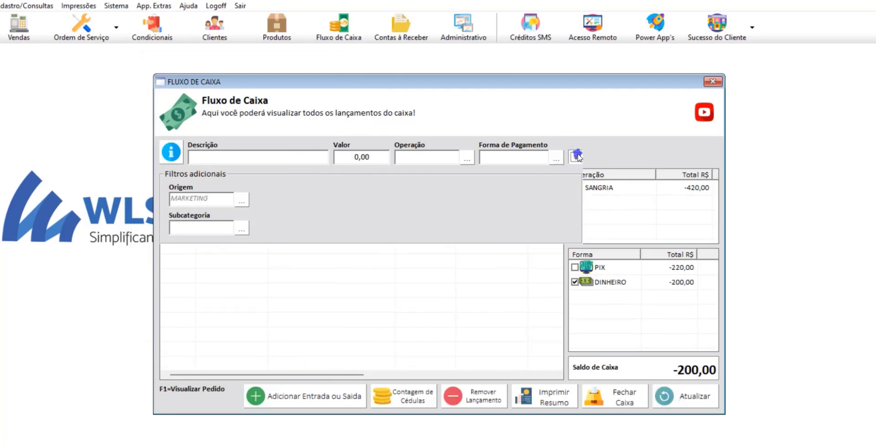
{"action": "mouse_move", "coordinate": [260, 375]}
{"action": "left_mouse_down"}
{"action": "mouse_move", "coordinate": [474, 384]}
{"action": "mouse_move", "coordinate": [274, 377]}
{"action": "left_mouse_up"}
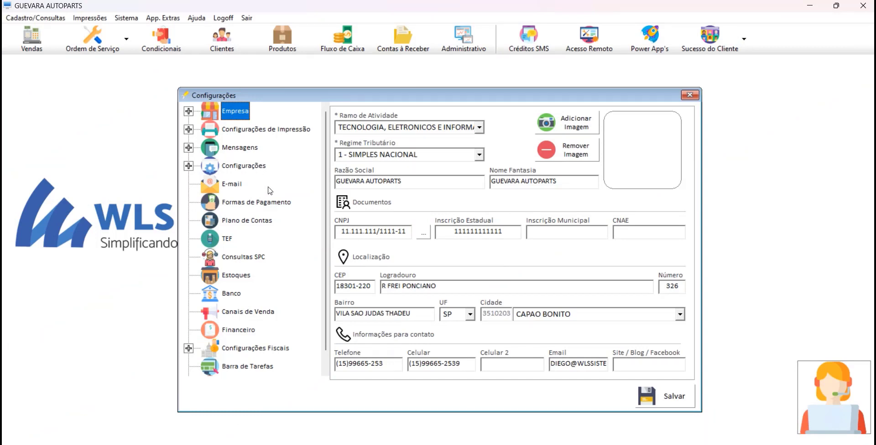
Review the print settings, including the number of copies per print type, and close the configuration window.
{"action": "left_click", "coordinate": [247, 131]}
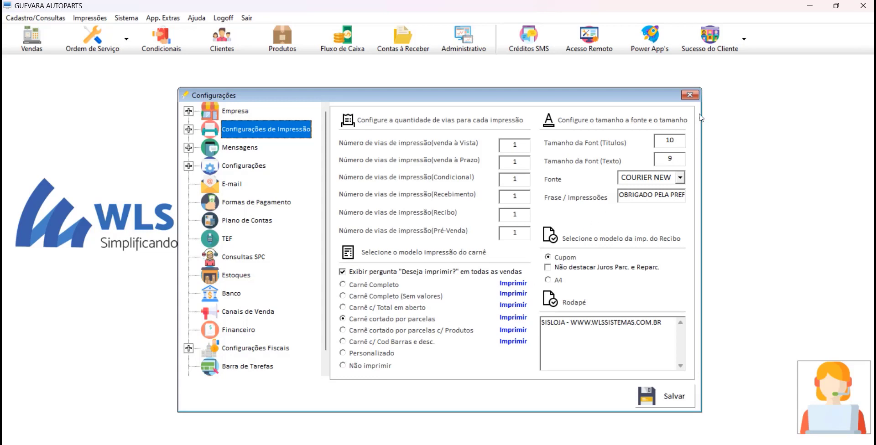
{"action": "left_click", "coordinate": [695, 97]}
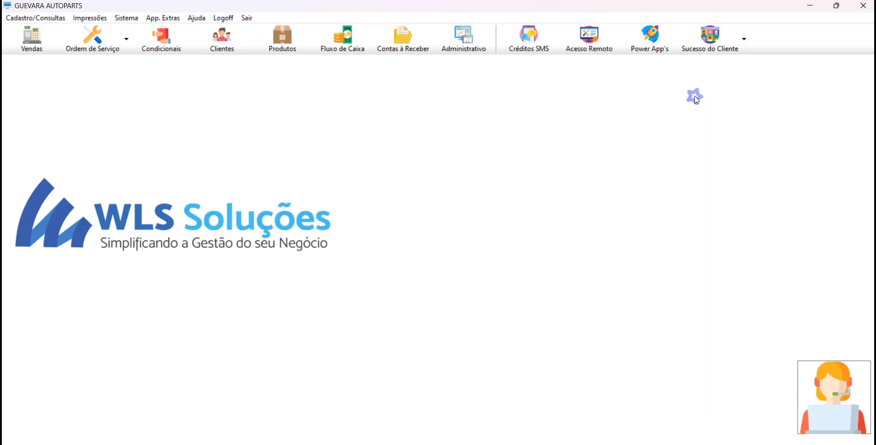
Start a new sale, list all products and add MANGA PALMER to it.
{"action": "left_click", "coordinate": [30, 35]}
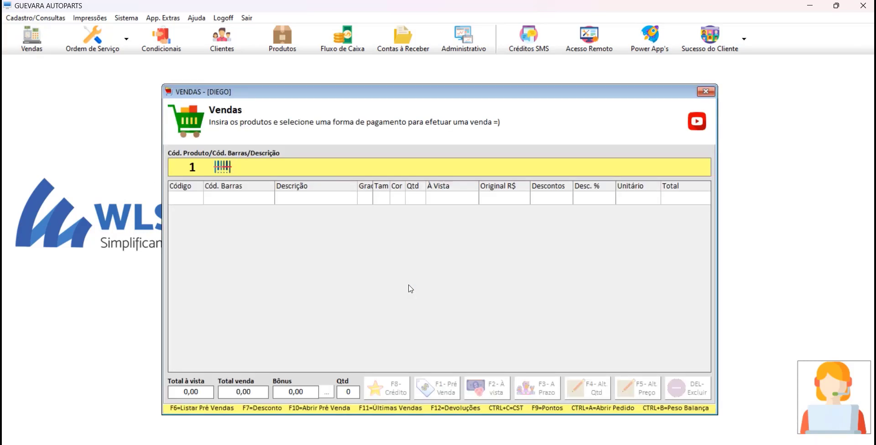
{"action": "type", "text": "*"}
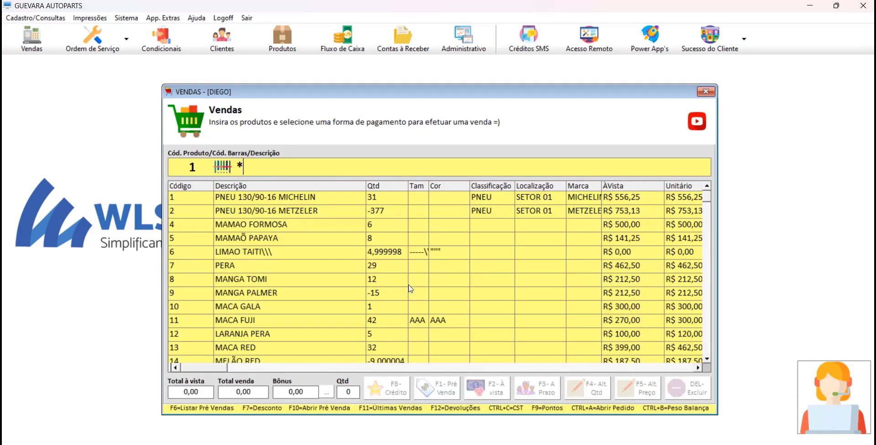
{"action": "double_click", "coordinate": [481, 293]}
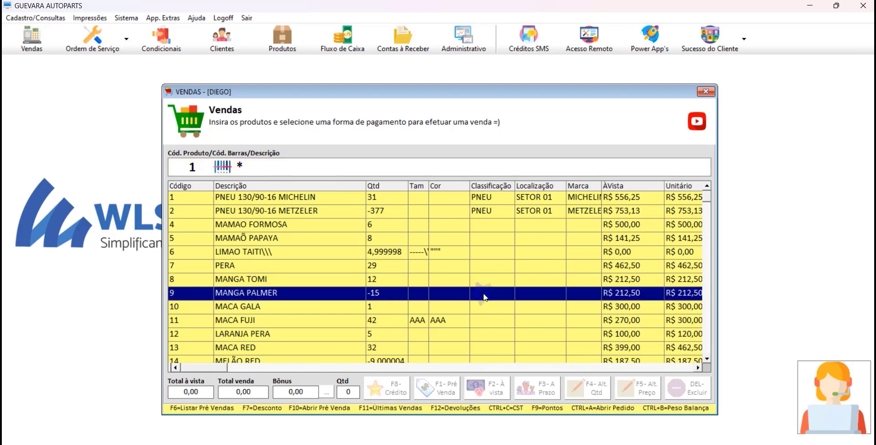
{"action": "left_click", "coordinate": [395, 199]}
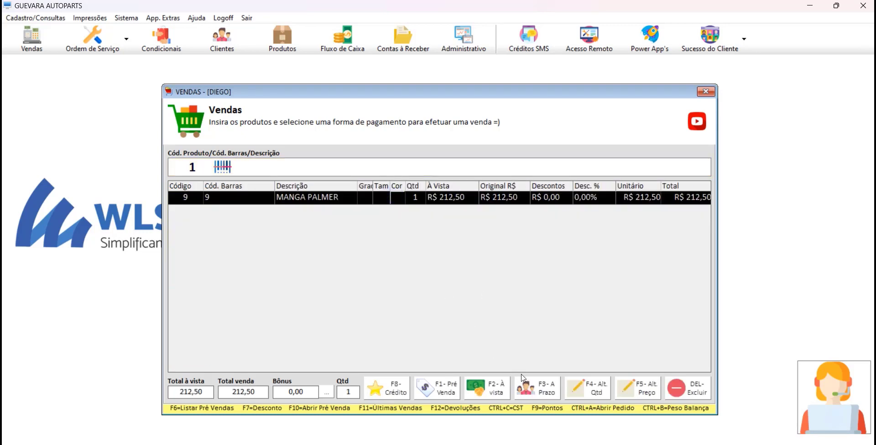
Make it a term sale (A Prazo), search the customer by first name and select the customer to reach the payment form.
{"action": "left_click", "coordinate": [534, 389]}
{"action": "type", "text": "diego"}
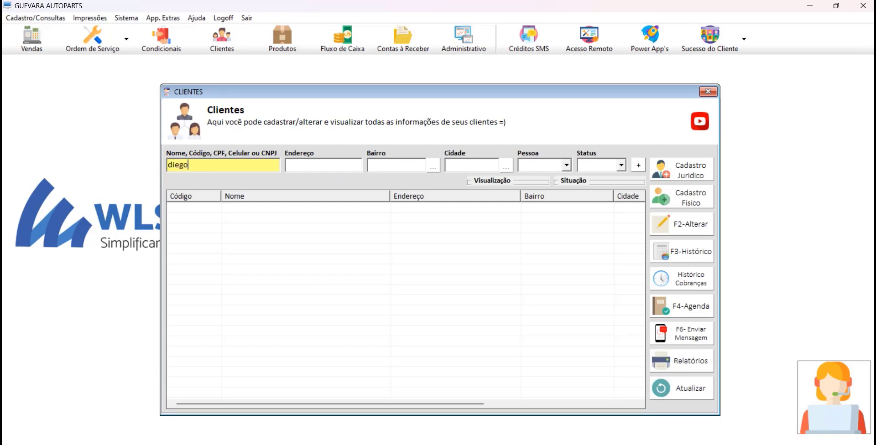
{"action": "key", "text": "Return"}
{"action": "left_click", "coordinate": [303, 219]}
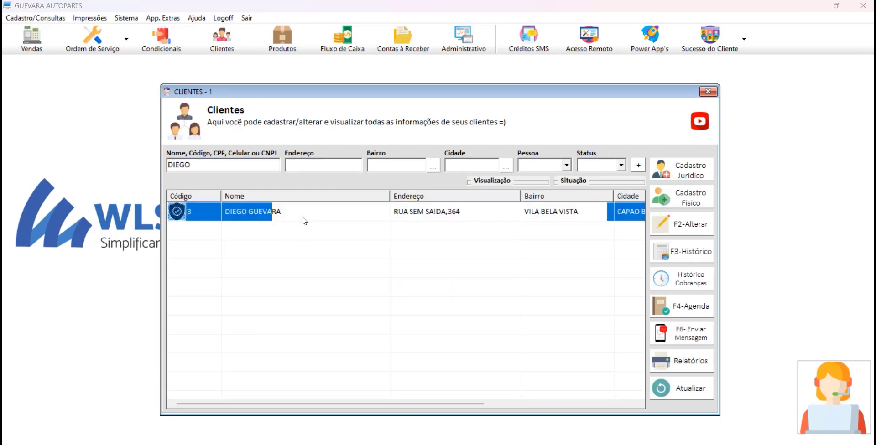
{"action": "left_click", "coordinate": [520, 273]}
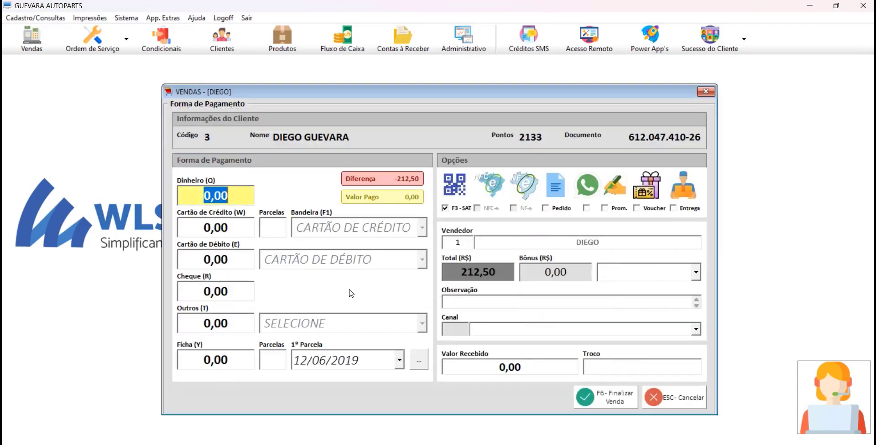
Charge 212,50 to Ficha in 3 installments, finalize the sale and answer the prompts to produce the installment slip.
{"action": "type", "text": "y21250"}
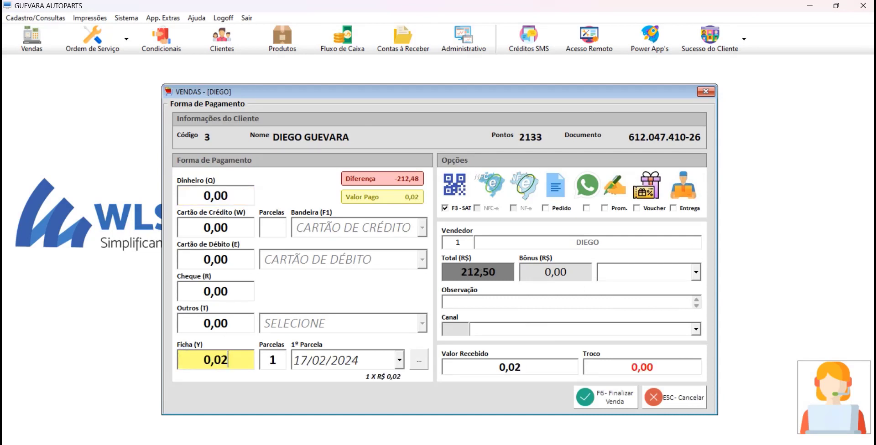
{"action": "key", "text": "Return"}
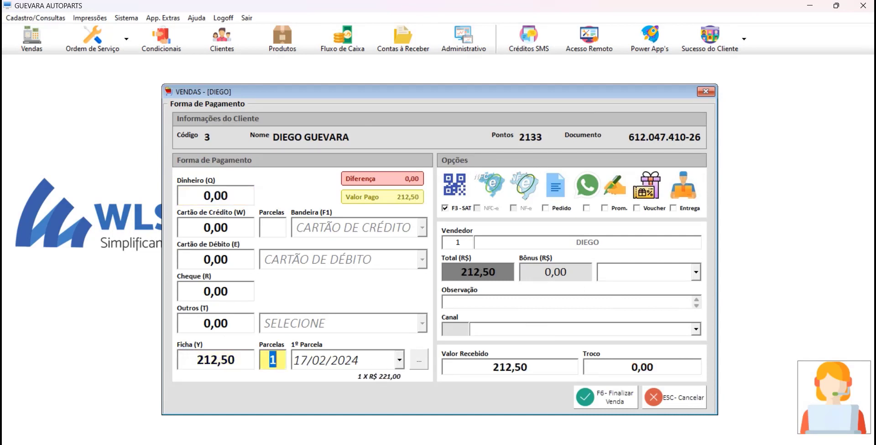
{"action": "type", "text": "3"}
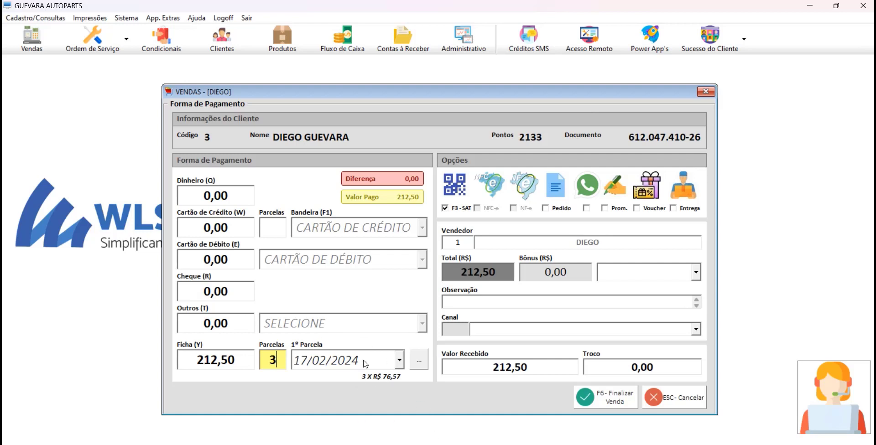
{"action": "left_click", "coordinate": [608, 397]}
{"action": "left_click", "coordinate": [528, 276]}
{"action": "left_click", "coordinate": [483, 275]}
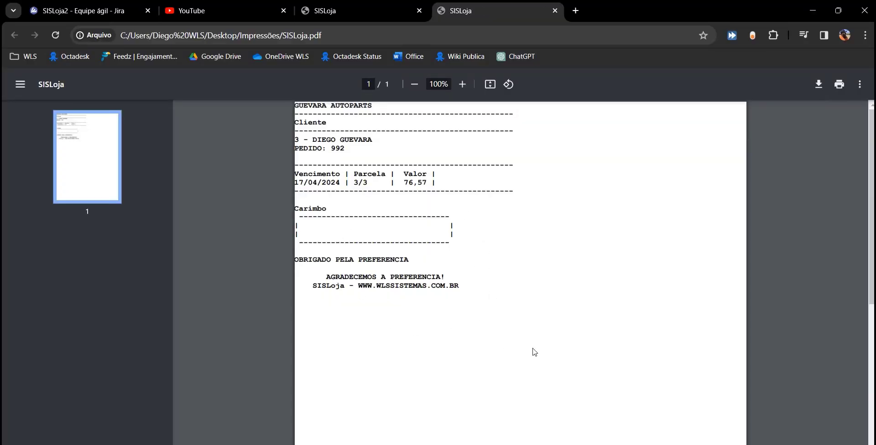
Examine the due date, installment number and value on the printed installment slip.
{"action": "double_click", "coordinate": [301, 182]}
{"action": "double_click", "coordinate": [366, 183]}
{"action": "left_click_drag", "start_coordinate": [402, 184], "coordinate": [429, 181]}
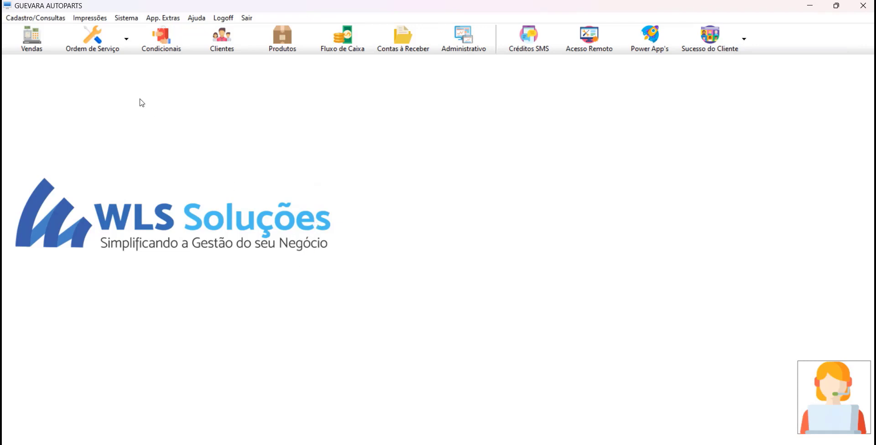
Review the automatic WhatsApp message templates for sales and for installment receipts in the system settings.
{"action": "left_click", "coordinate": [126, 18]}
{"action": "left_click", "coordinate": [172, 43]}
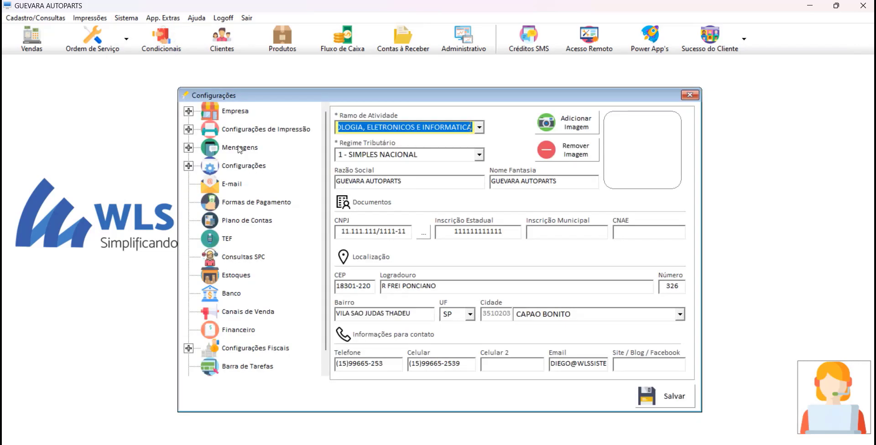
{"action": "left_click", "coordinate": [188, 147]}
{"action": "left_click", "coordinate": [280, 202]}
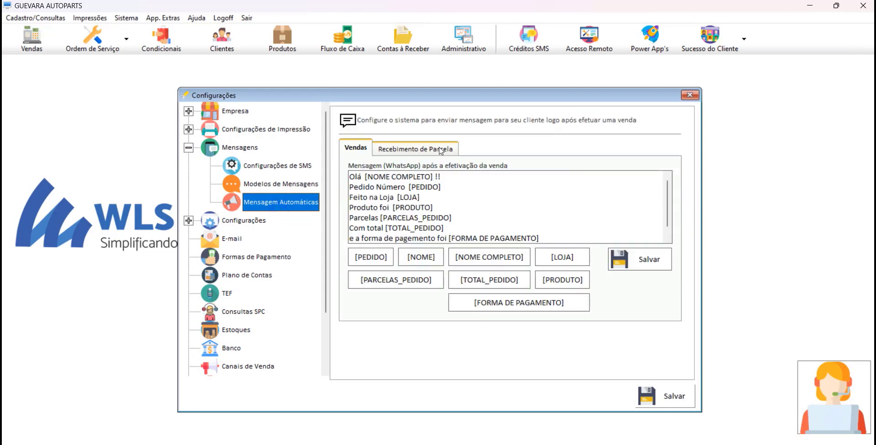
{"action": "left_click", "coordinate": [441, 149]}
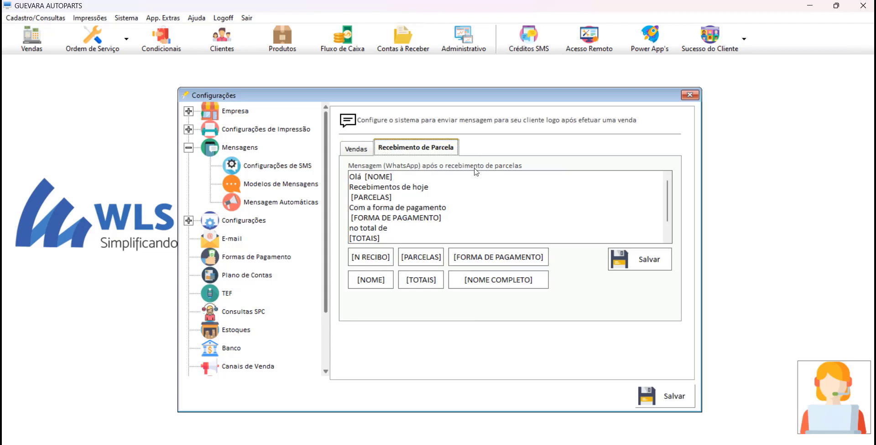
{"action": "left_click", "coordinate": [356, 147]}
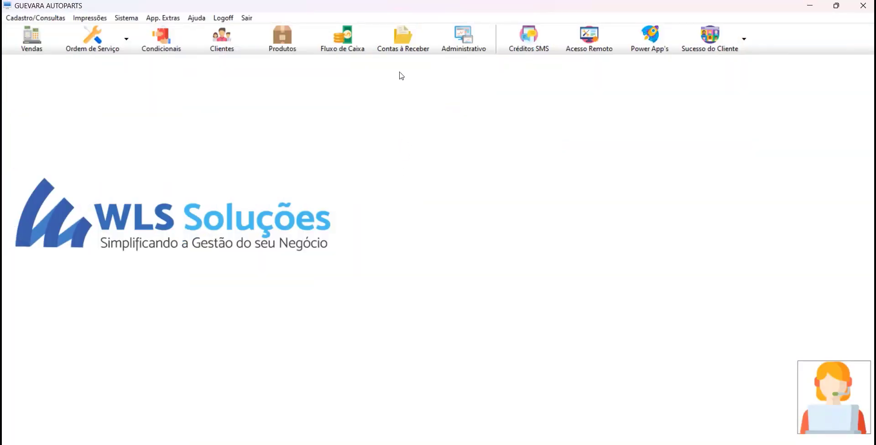
Find the customer by first name in Contas à Receber and select the installment due 17/01/2024.
{"action": "left_click", "coordinate": [403, 46]}
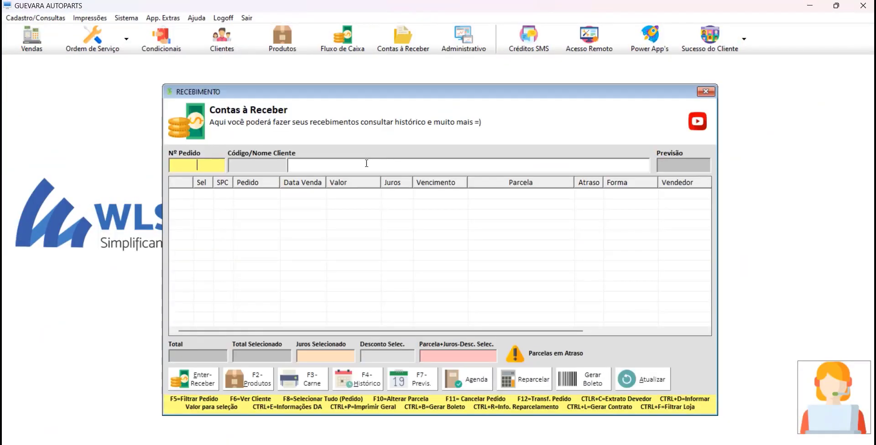
{"action": "left_click", "coordinate": [326, 166]}
{"action": "type", "text": "diego"}
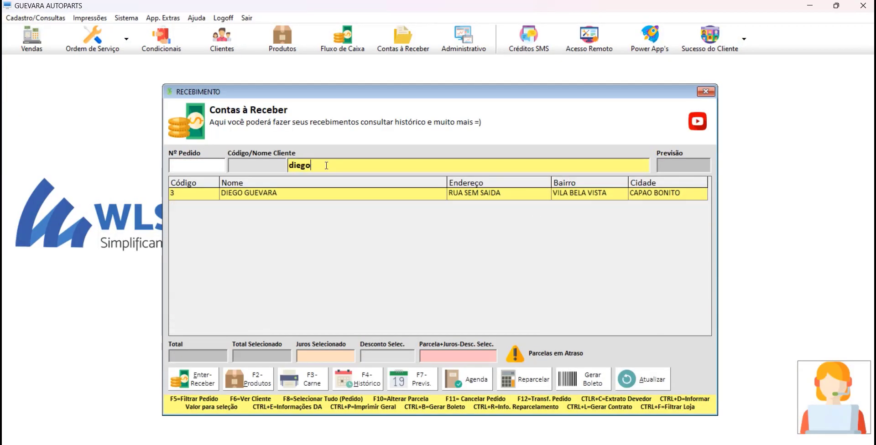
{"action": "double_click", "coordinate": [280, 195]}
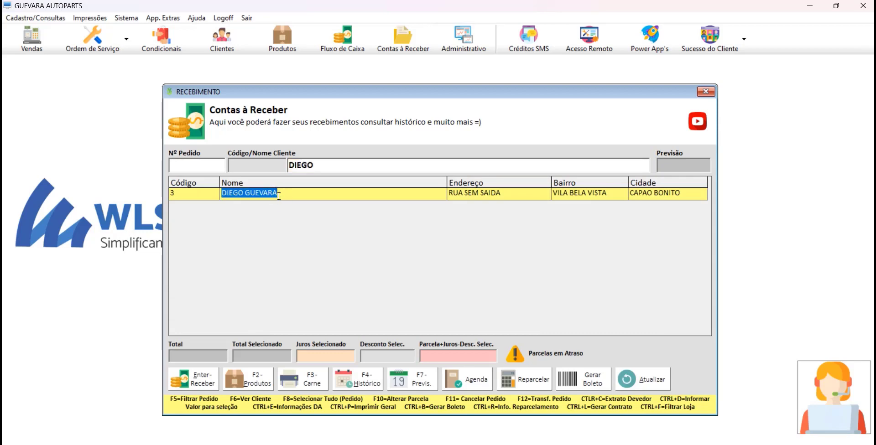
{"action": "left_click", "coordinate": [175, 196]}
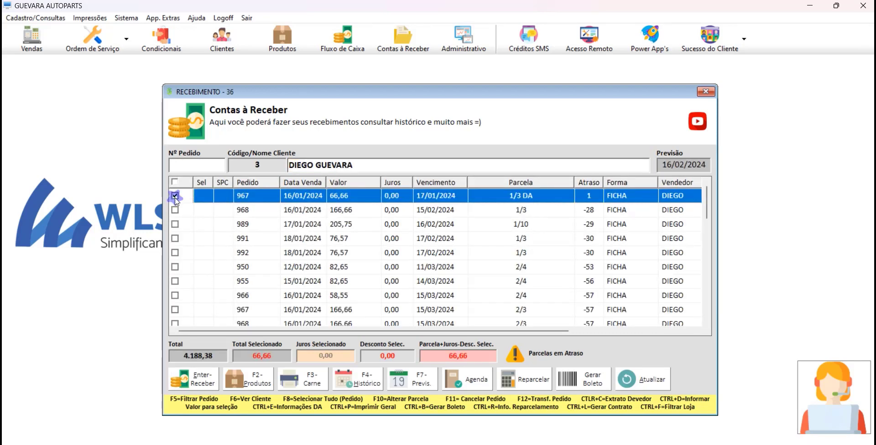
Receive the selected installment in cash with the receipt sent via WhatsApp, and close the receivables window.
{"action": "left_click", "coordinate": [190, 372]}
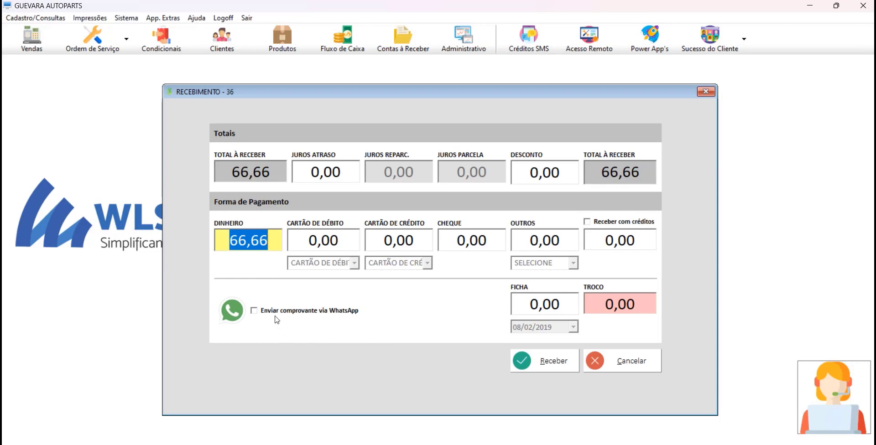
{"action": "left_click", "coordinate": [299, 311]}
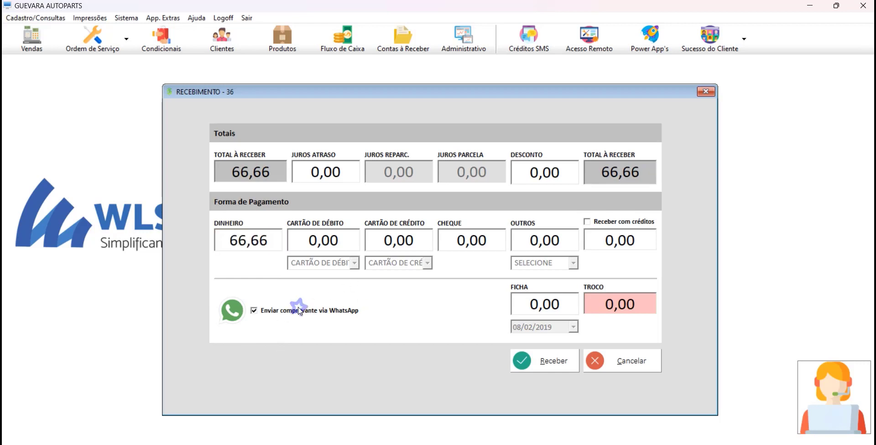
{"action": "left_click", "coordinate": [550, 362]}
{"action": "left_click", "coordinate": [569, 275]}
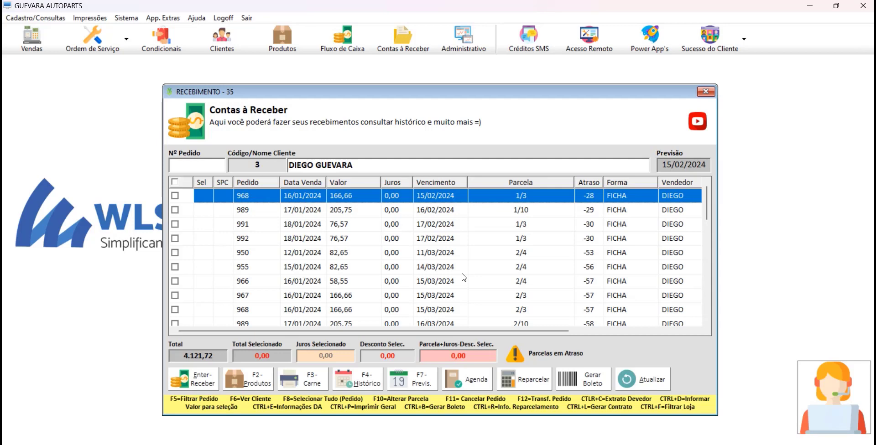
{"action": "left_click", "coordinate": [707, 91]}
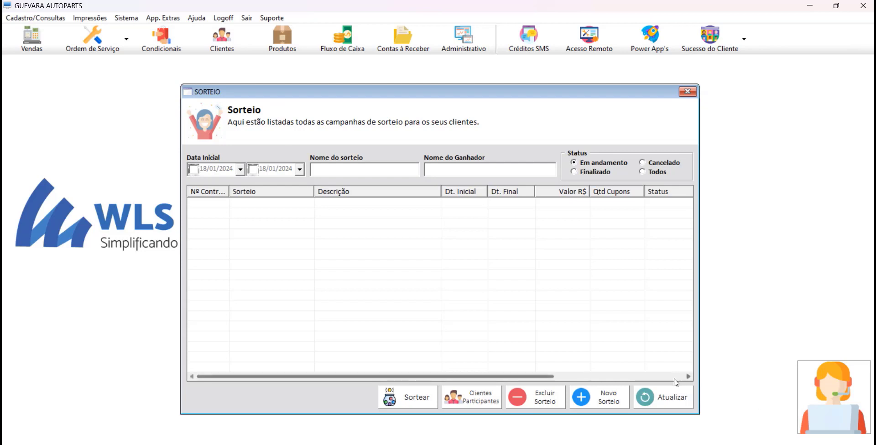
Start a new raffle that gives the customer 1 coupon for each purchase of 50,00.
{"action": "left_click", "coordinate": [596, 407]}
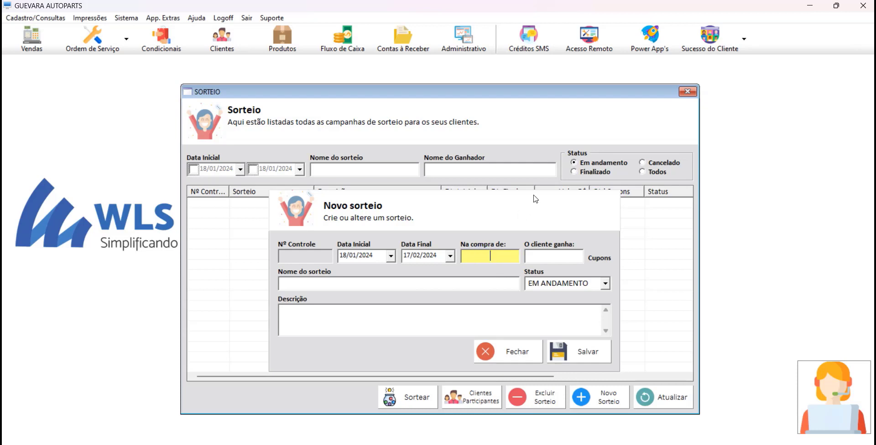
{"action": "type", "text": "50"}
{"action": "key", "text": "Tab"}
{"action": "type", "text": "1"}
Name the raffle SORTEIO TESTE, leave its description empty, save it and refresh the raffle list.
{"action": "left_click", "coordinate": [280, 283]}
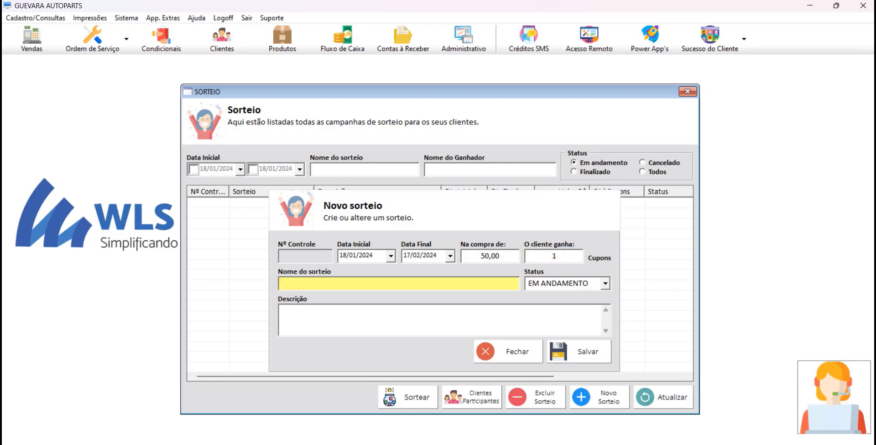
{"action": "type", "text": "sorteio teste"}
{"action": "key", "text": "Tab"}
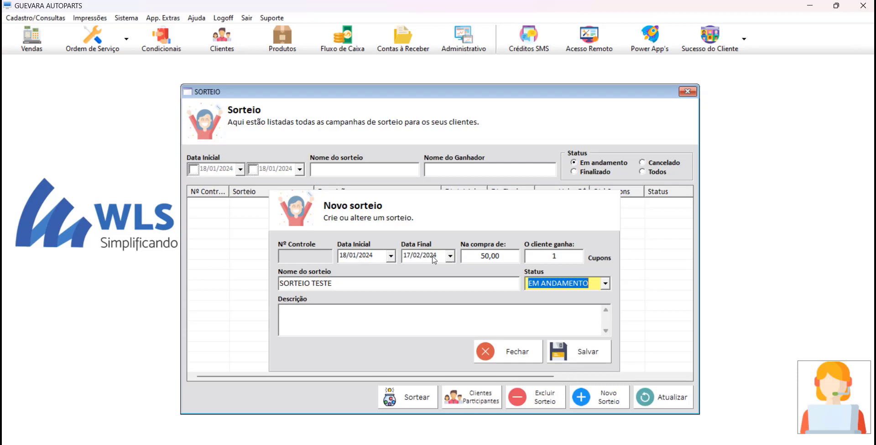
{"action": "left_click", "coordinate": [373, 317]}
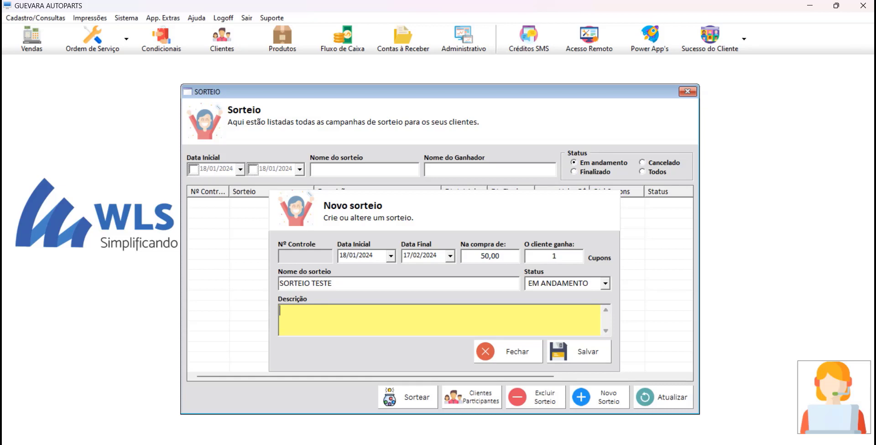
{"action": "left_click", "coordinate": [592, 350]}
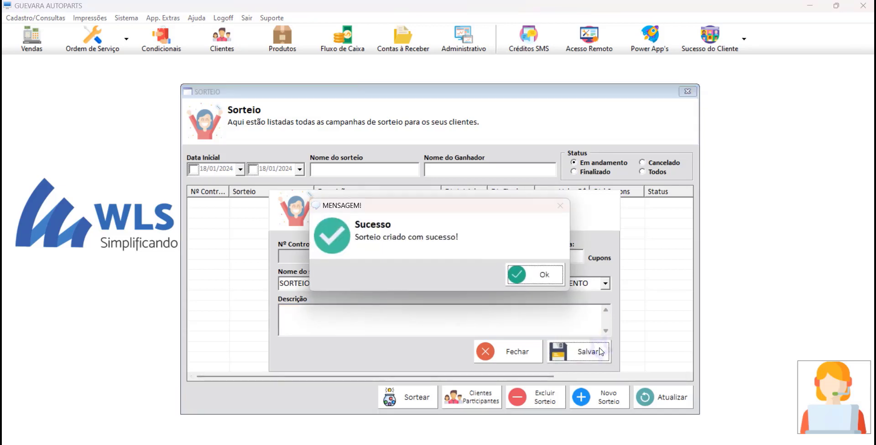
{"action": "left_click", "coordinate": [536, 273]}
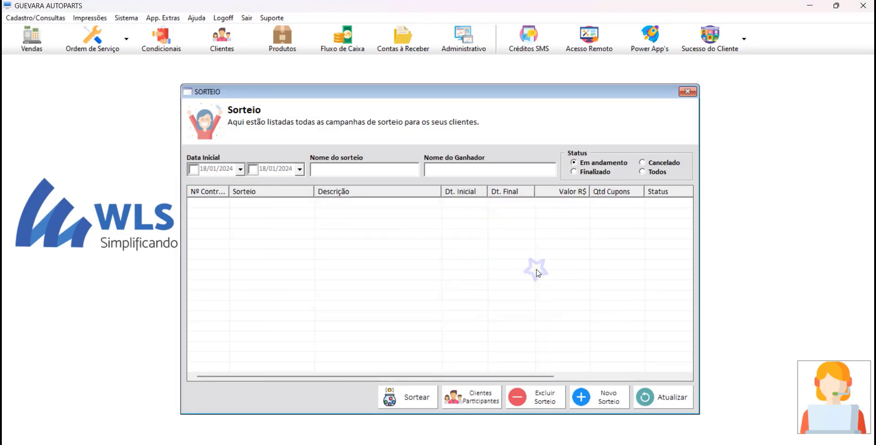
{"action": "left_click", "coordinate": [646, 397]}
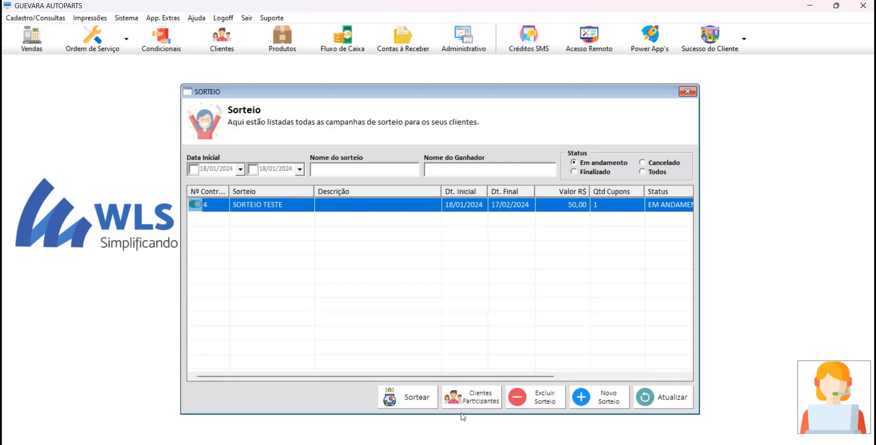
View the participating customers of SORTEIO TESTE, and open its draw confirmation but decline the draw.
{"action": "left_click", "coordinate": [485, 401]}
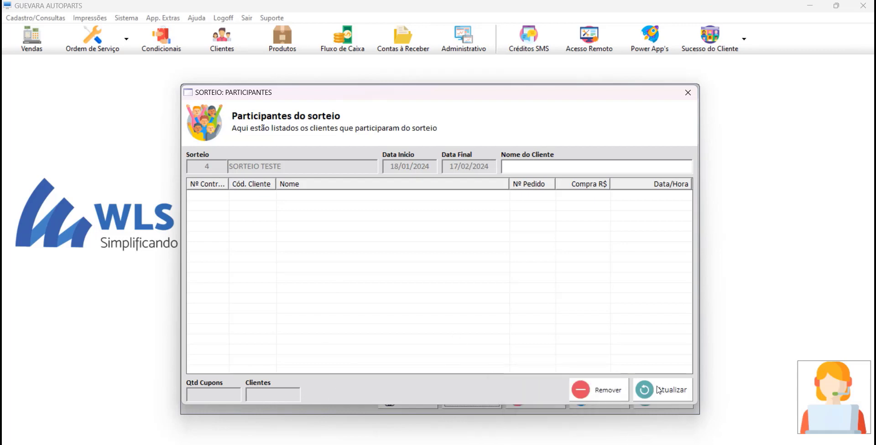
{"action": "left_click", "coordinate": [687, 93]}
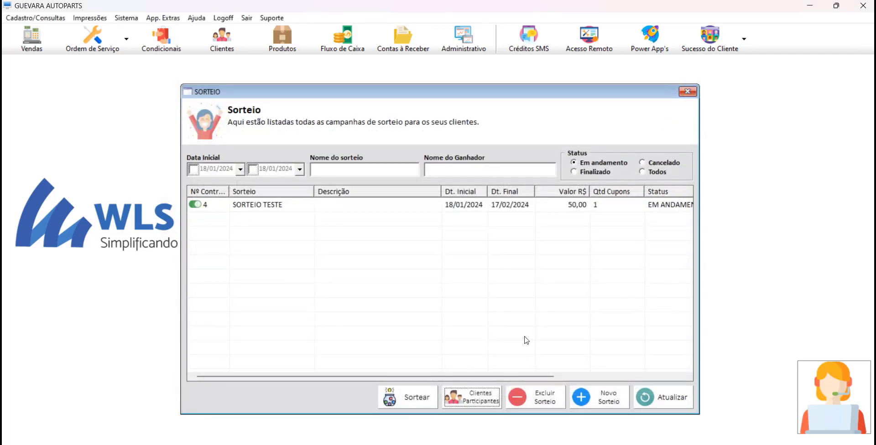
{"action": "left_click", "coordinate": [517, 206]}
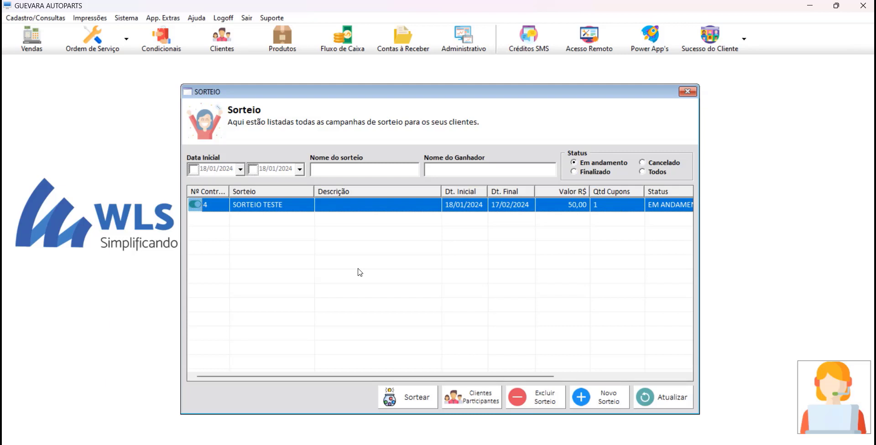
{"action": "left_click", "coordinate": [403, 395]}
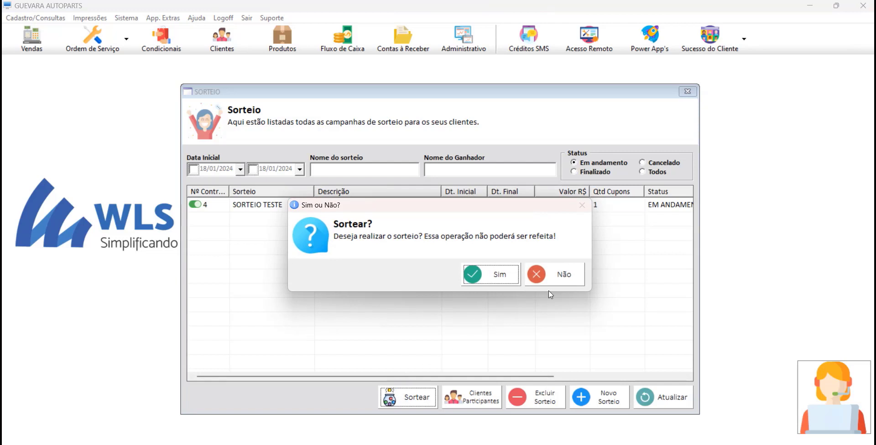
{"action": "left_click", "coordinate": [554, 275]}
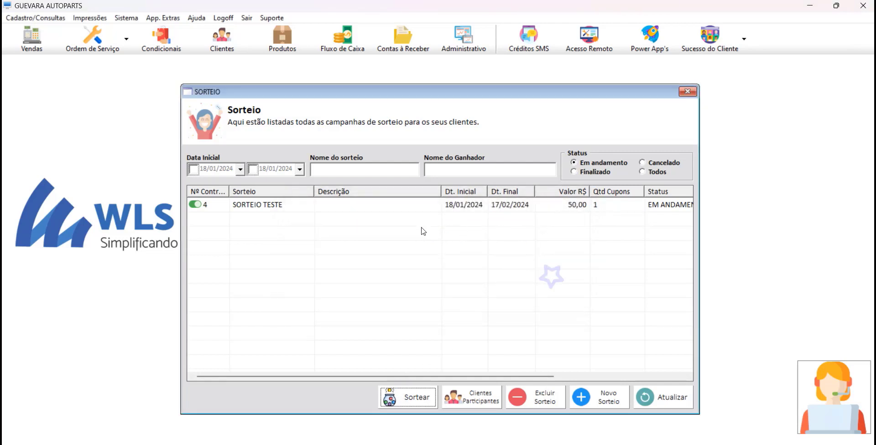